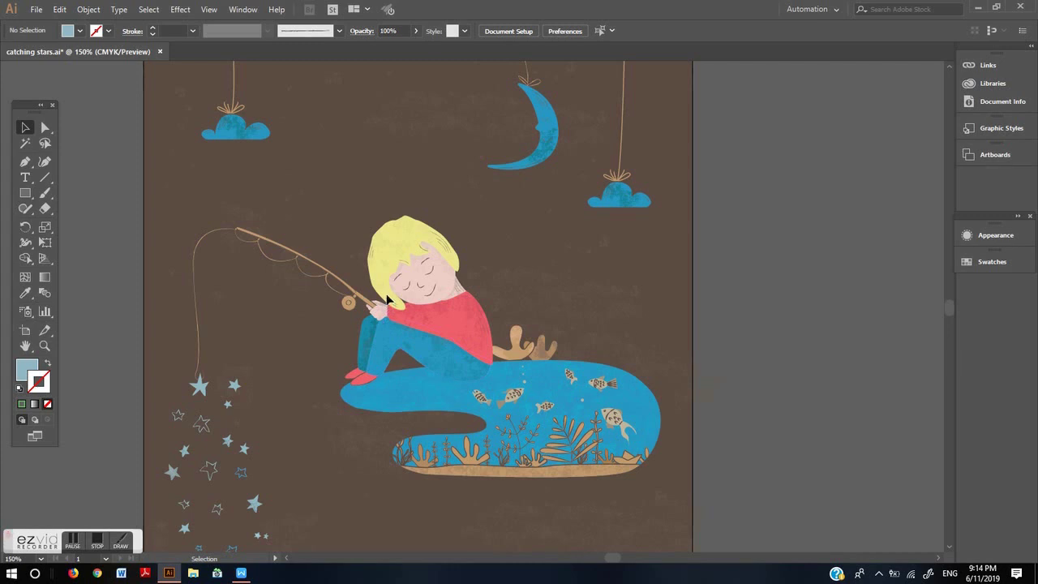
Select the small star hanging at the tip of the boy's fishing line
click(202, 395)
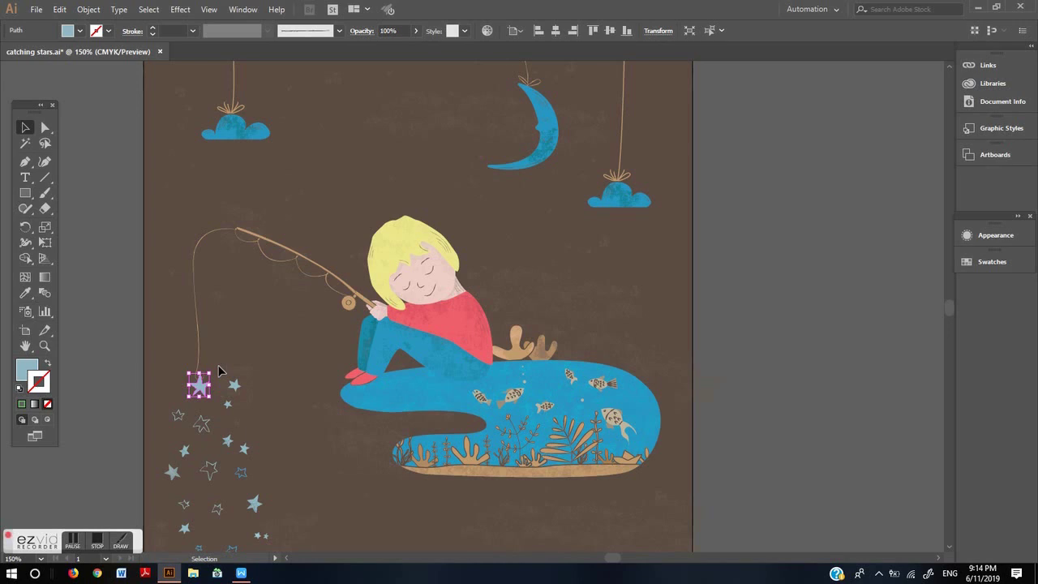
Recolor the hooked star's fill from pale blue to bright turquoise, hex #2eefd3
double_click(26, 373)
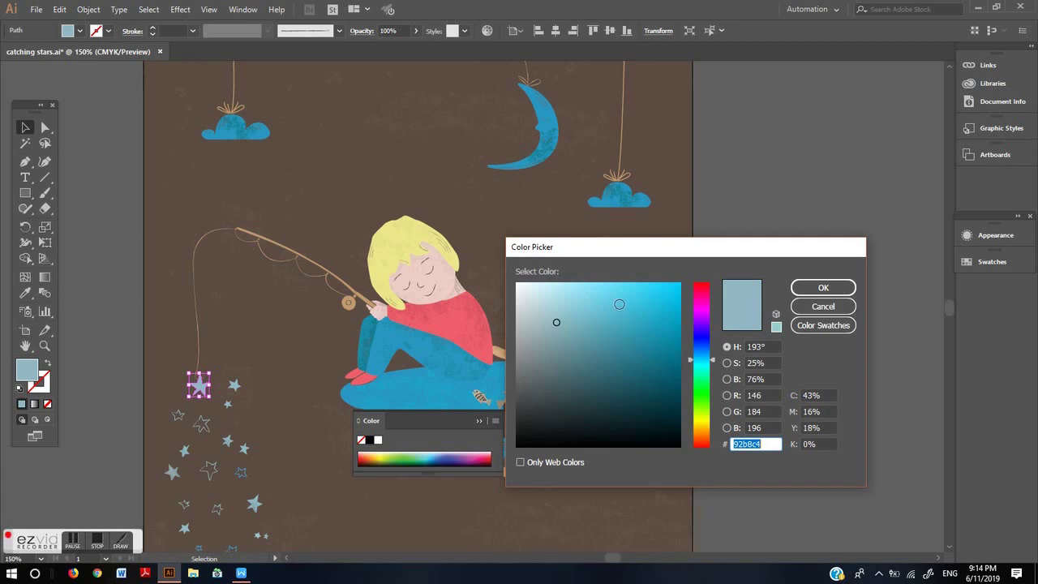
click(713, 365)
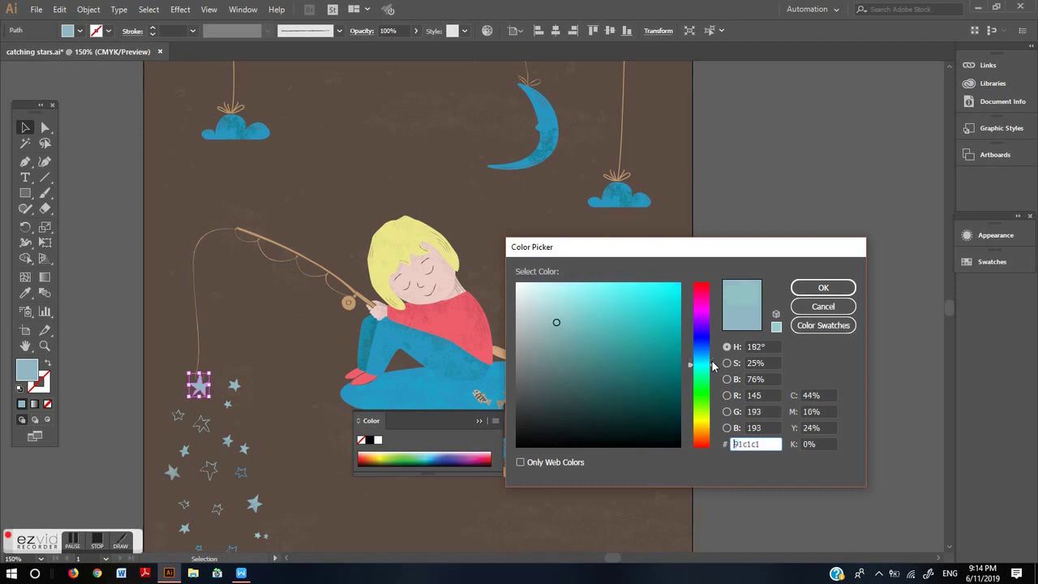
mouse_move(712, 365)
mouse_down()
mouse_move(713, 301)
mouse_move(713, 369)
mouse_up()
mouse_move(558, 323)
mouse_down()
mouse_move(574, 331)
mouse_move(605, 303)
mouse_move(644, 366)
mouse_move(610, 398)
mouse_move(547, 327)
mouse_move(554, 313)
mouse_move(589, 329)
mouse_move(590, 354)
mouse_up()
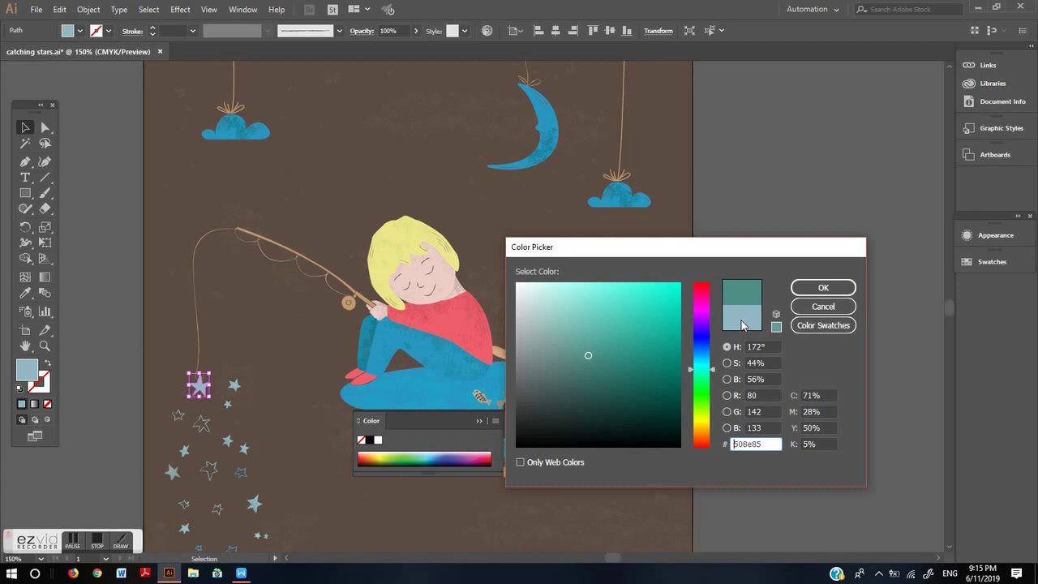
click(649, 292)
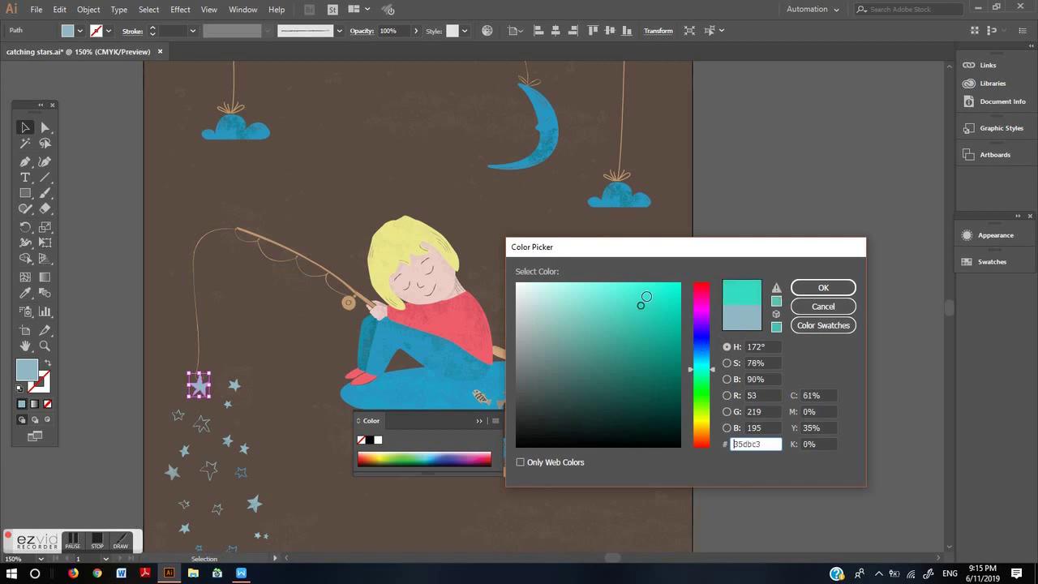
click(818, 290)
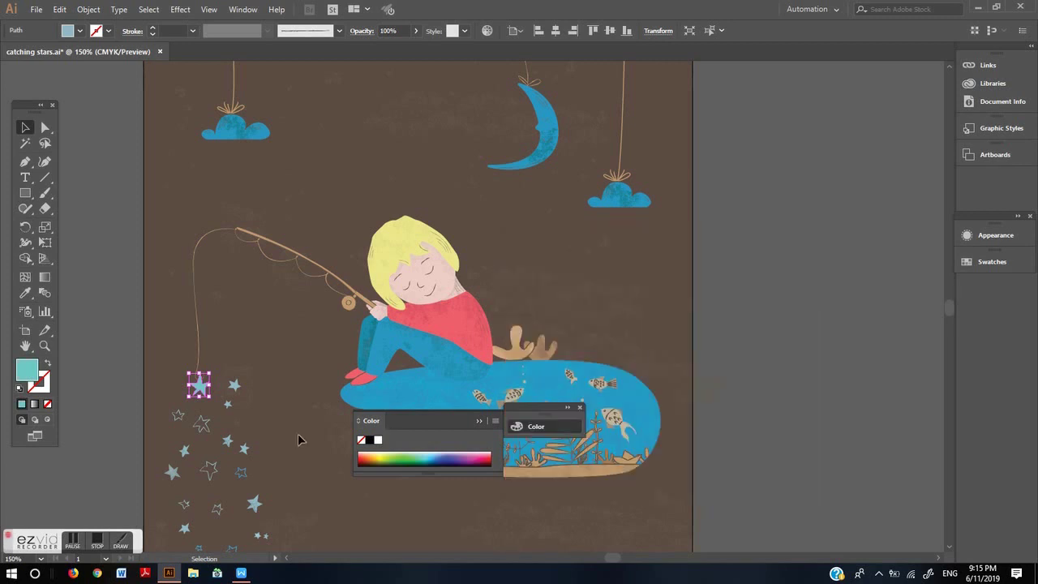
Fill the small star right of the hooked star with bright green, hex #50ef2e
click(235, 386)
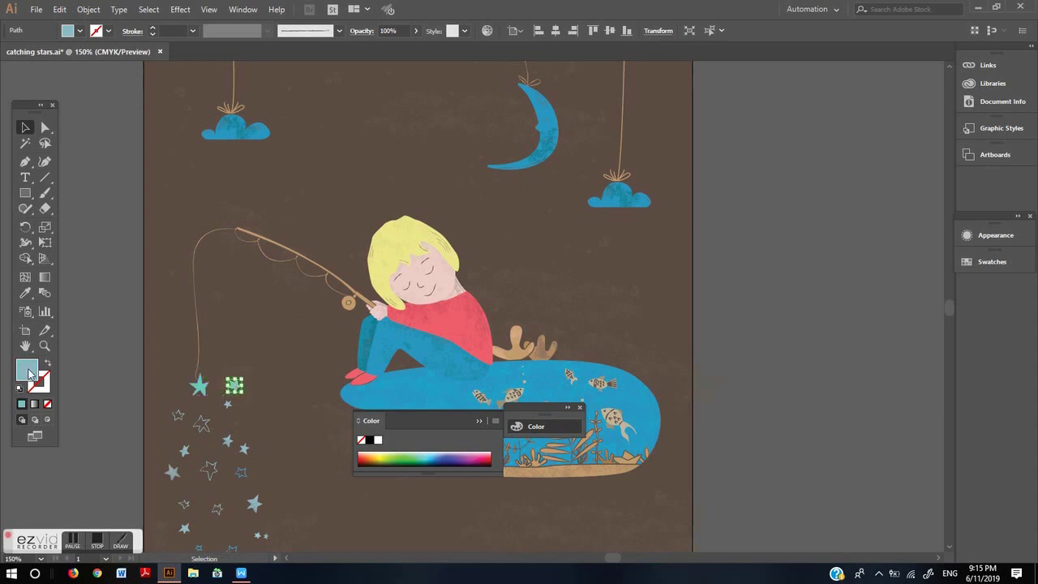
double_click(27, 370)
click(704, 397)
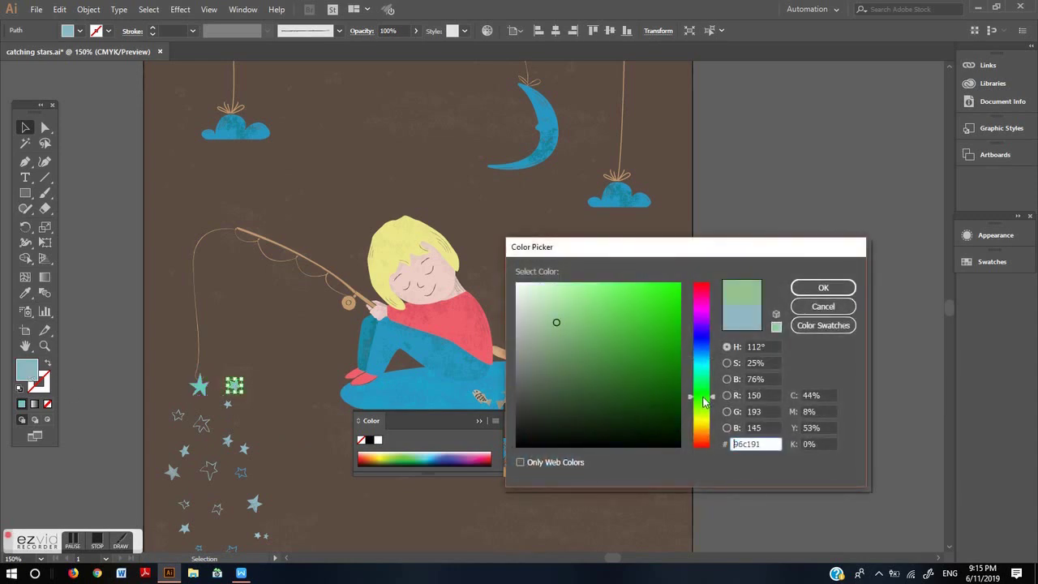
click(650, 291)
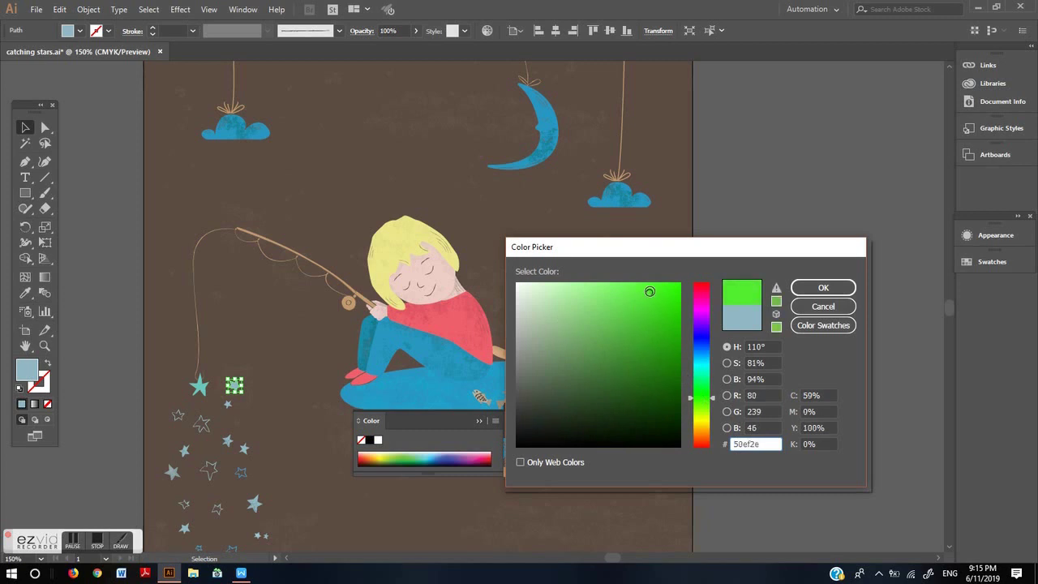
click(823, 288)
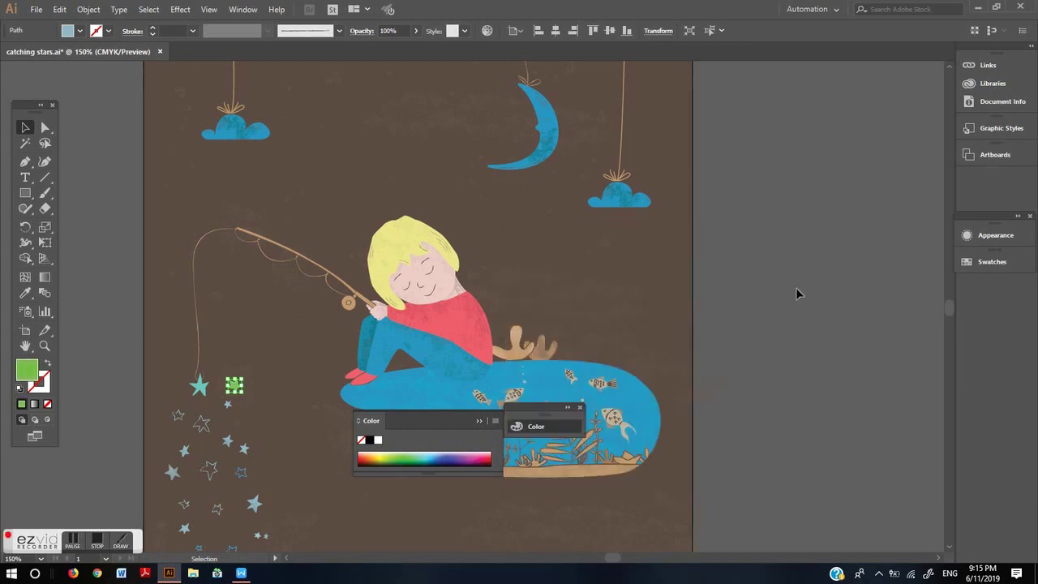
click(111, 336)
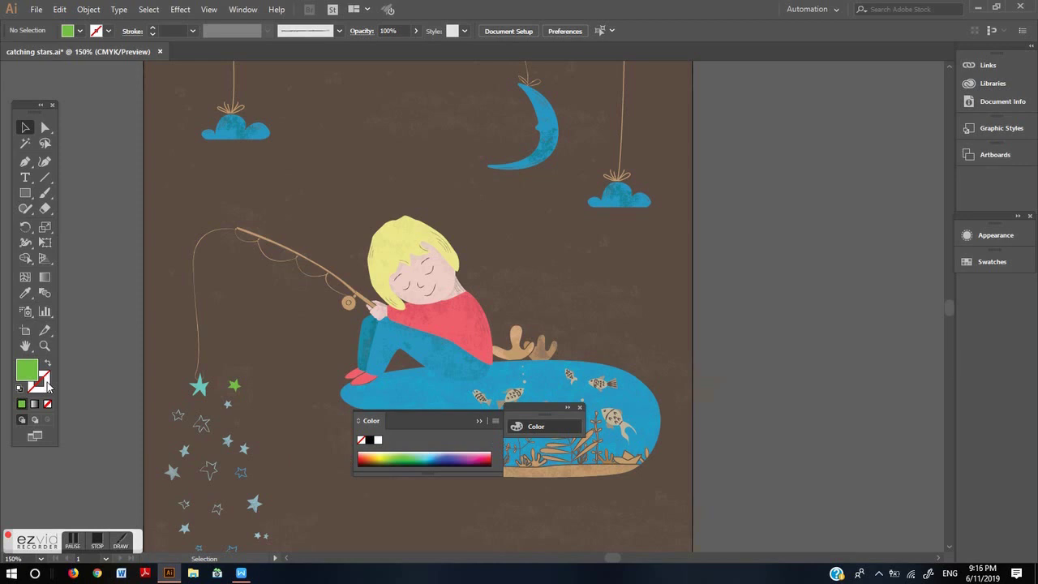
Give the turquoise hooked star a 1 pt hot pink outline, hex #ef298d
click(200, 388)
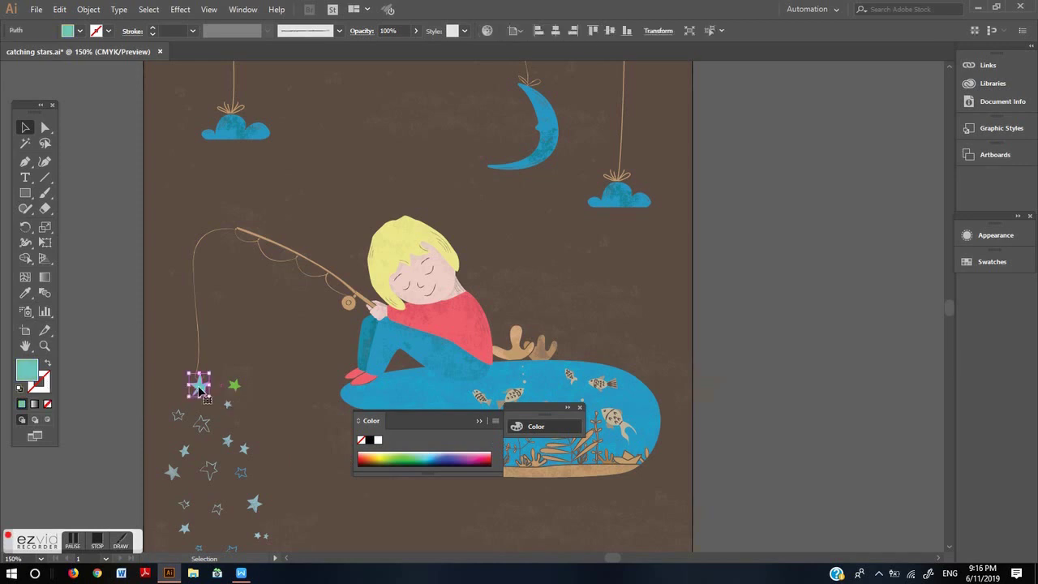
scroll(197, 382, up, 5)
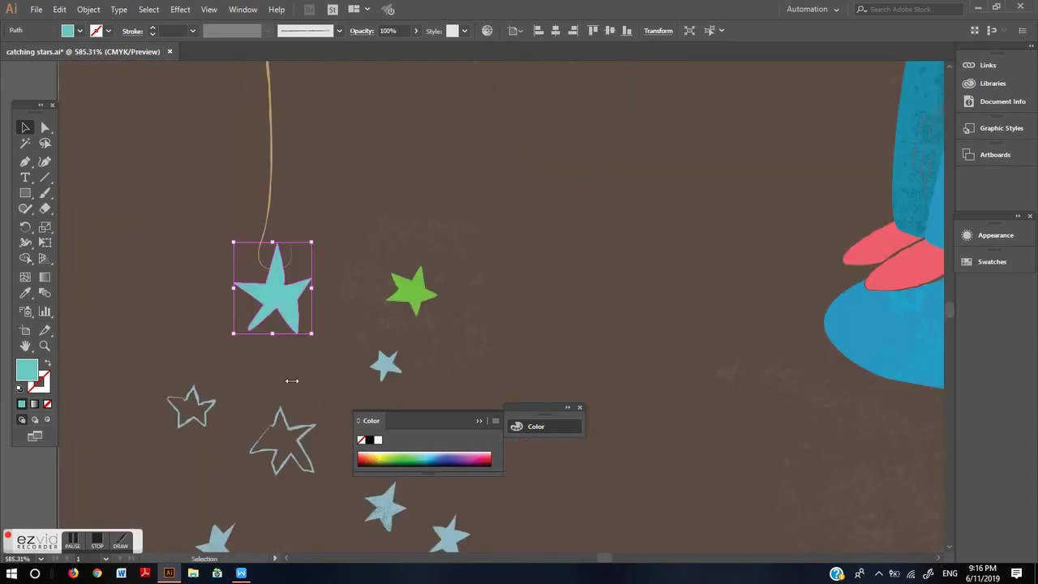
double_click(39, 383)
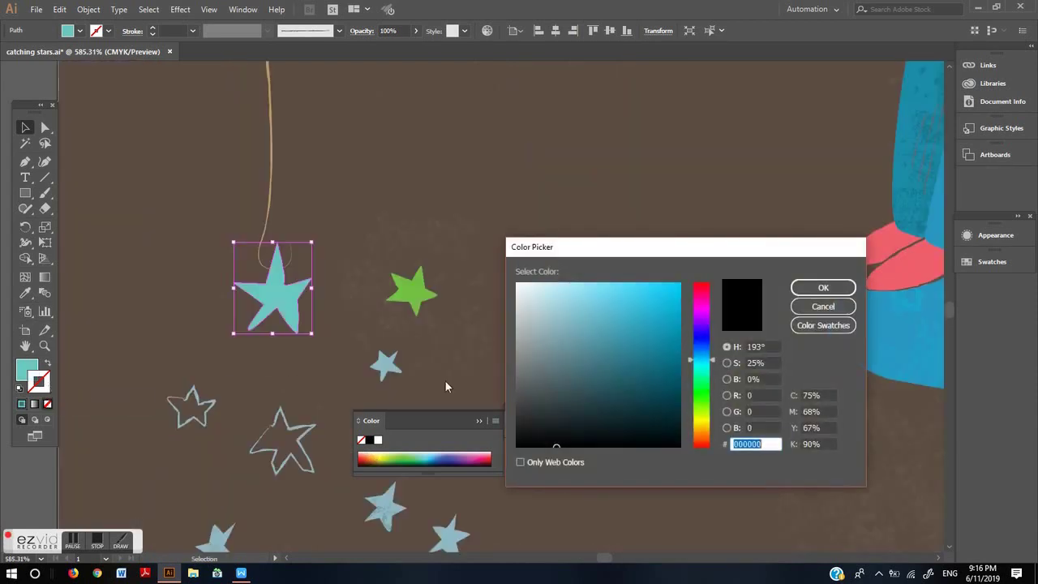
click(702, 400)
click(807, 291)
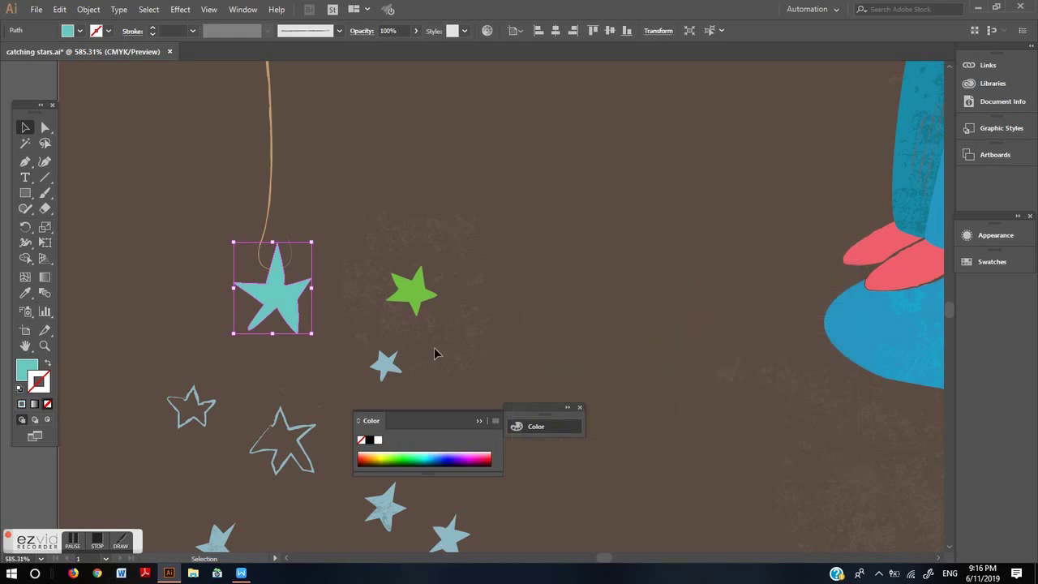
double_click(44, 381)
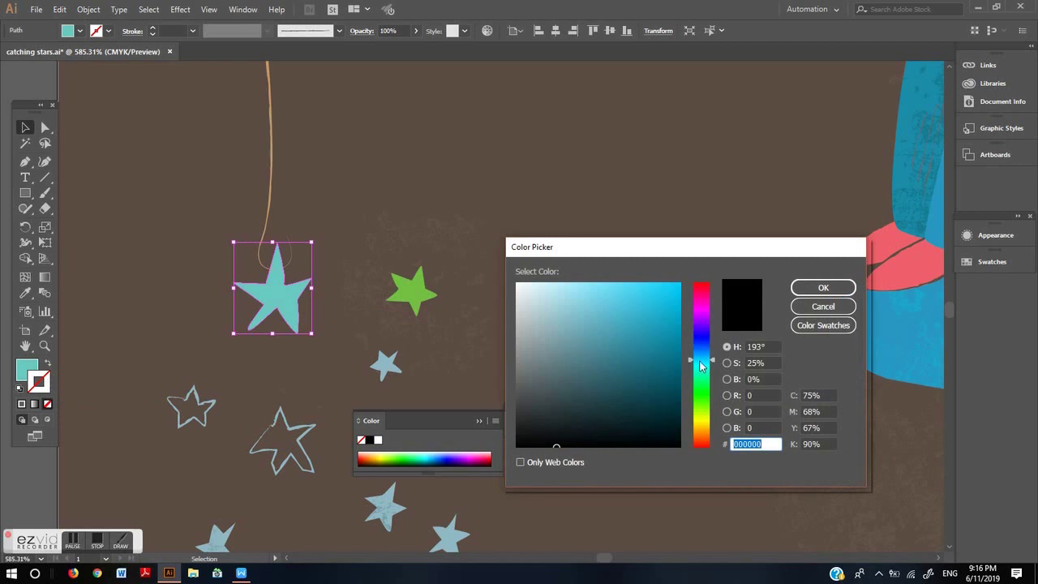
drag(702, 359, 655, 291)
click(823, 287)
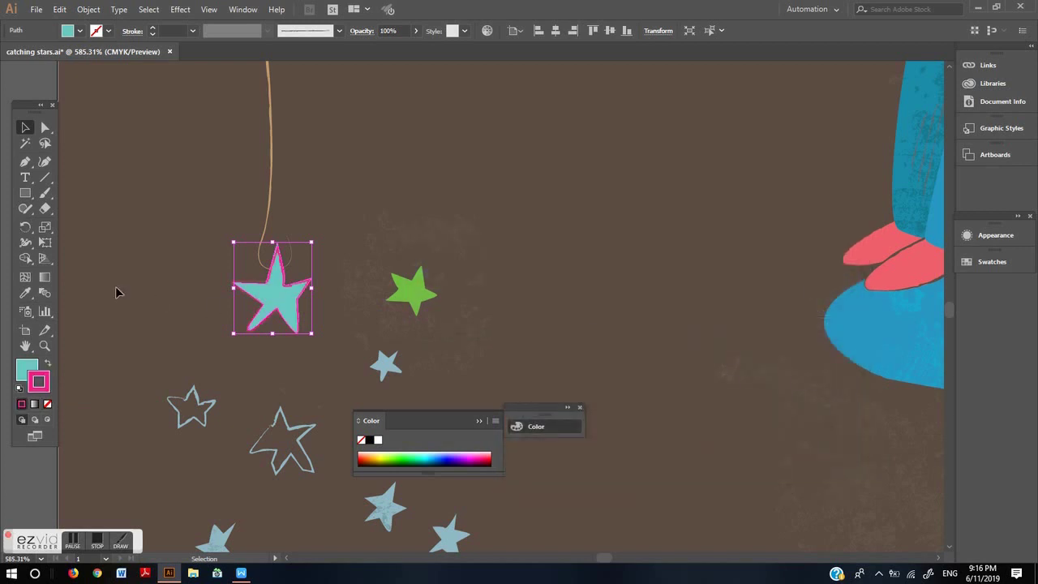
click(151, 283)
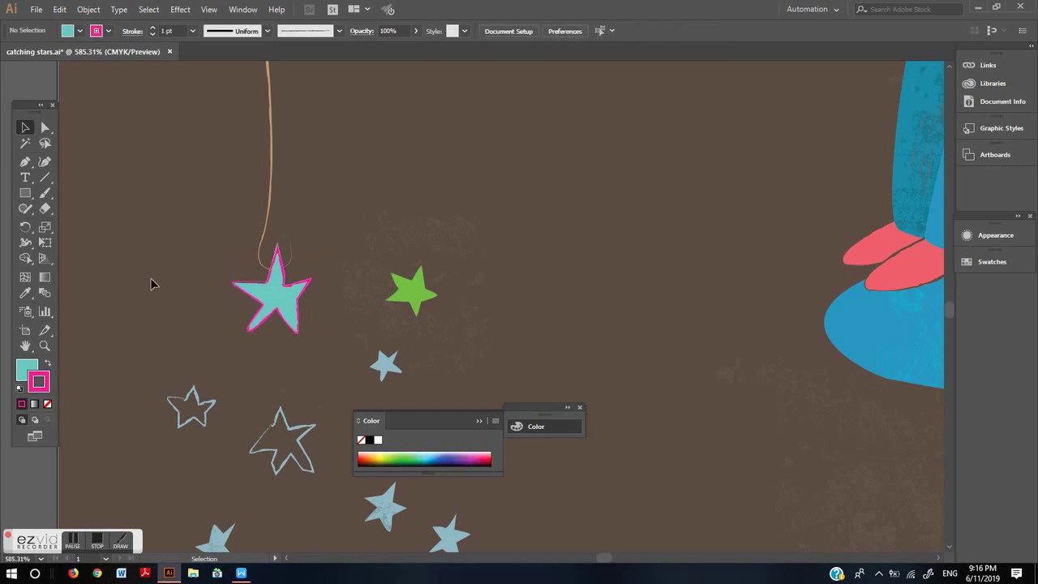
Outline the green star in light cyan, then dismiss the floating colour panels
click(423, 292)
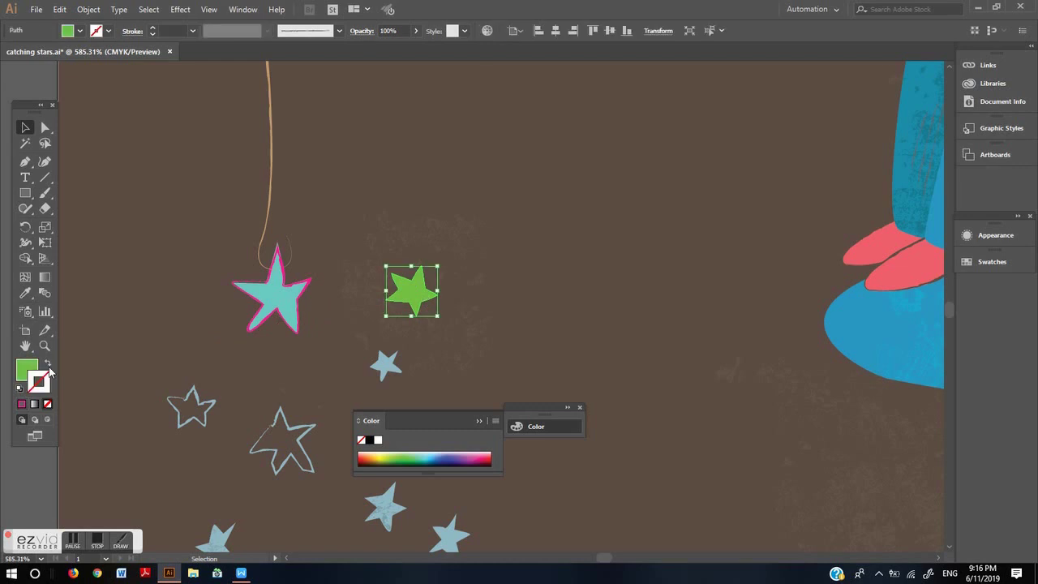
double_click(46, 380)
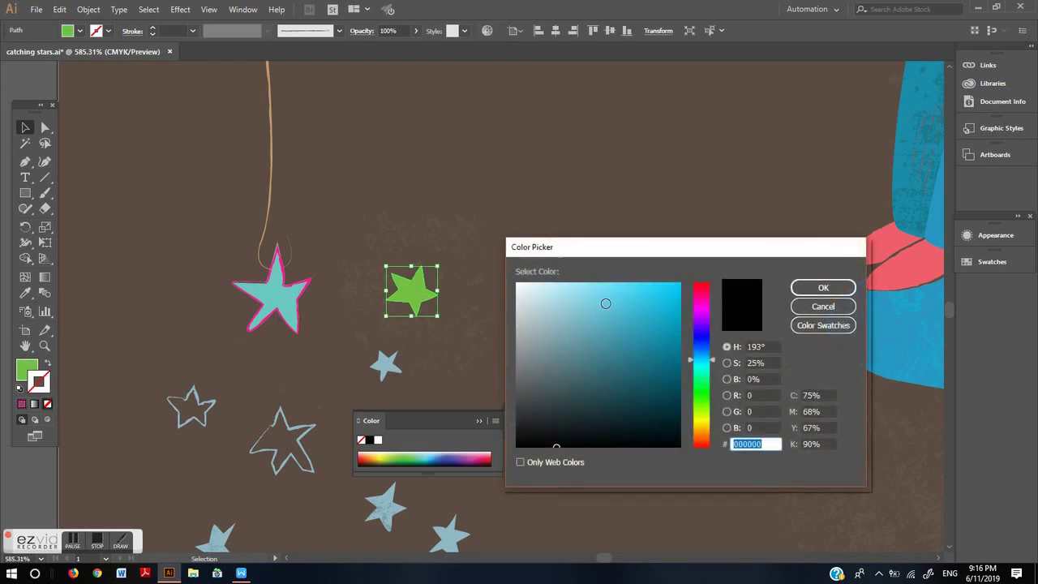
click(661, 292)
click(823, 289)
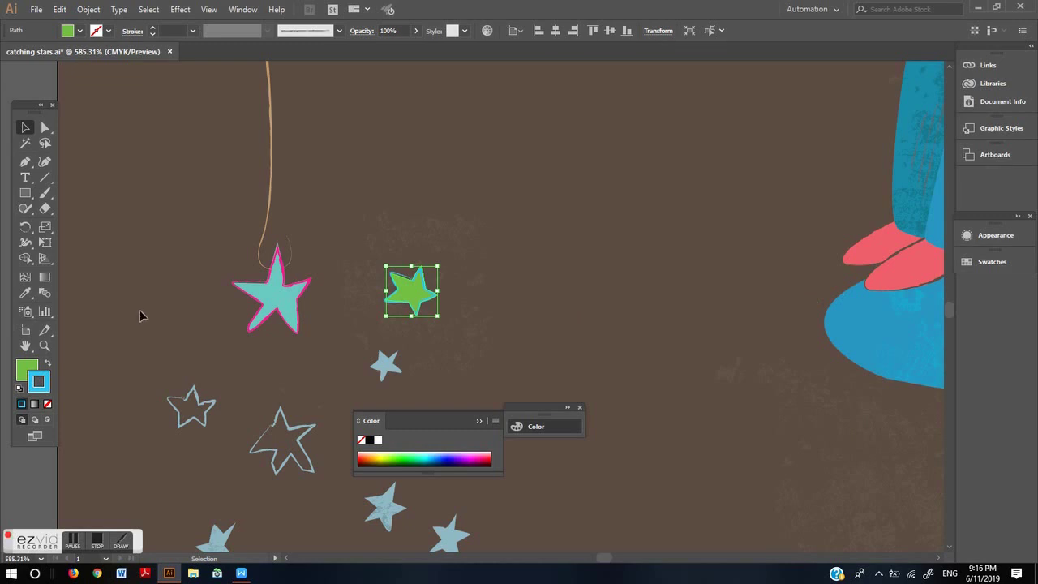
click(564, 442)
click(579, 408)
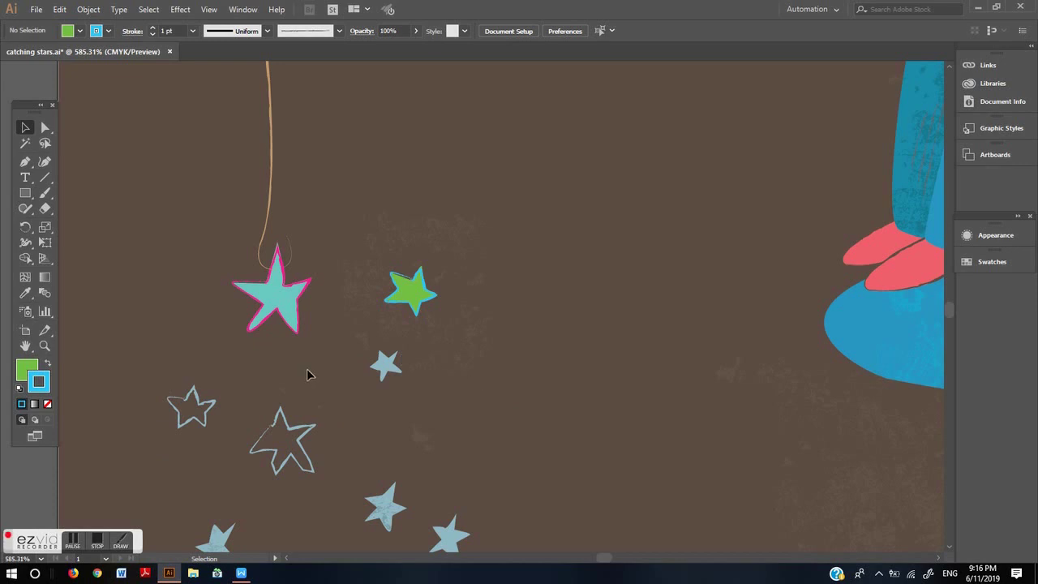
key(ctrl+minus)
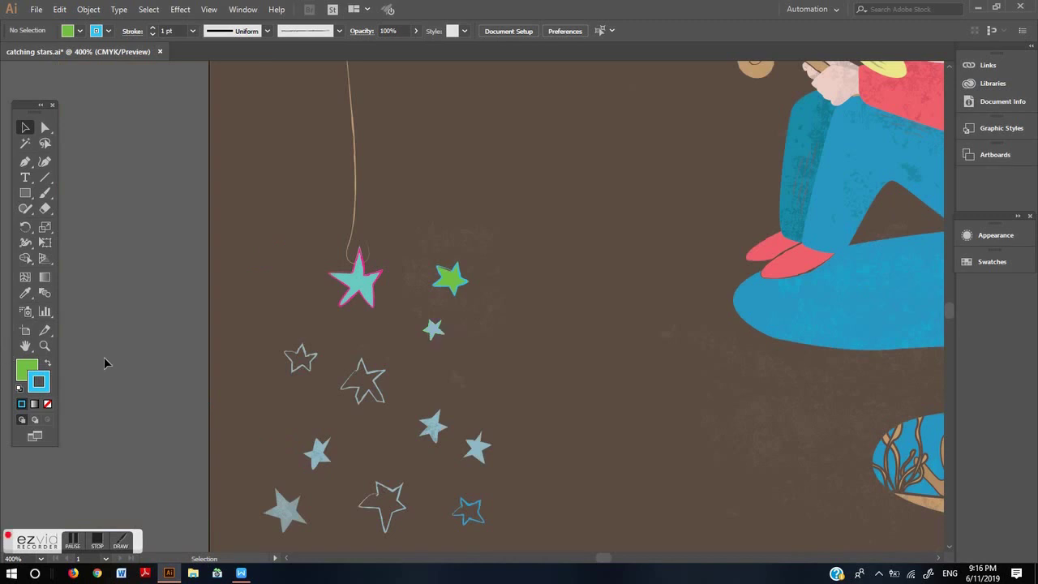
double_click(30, 375)
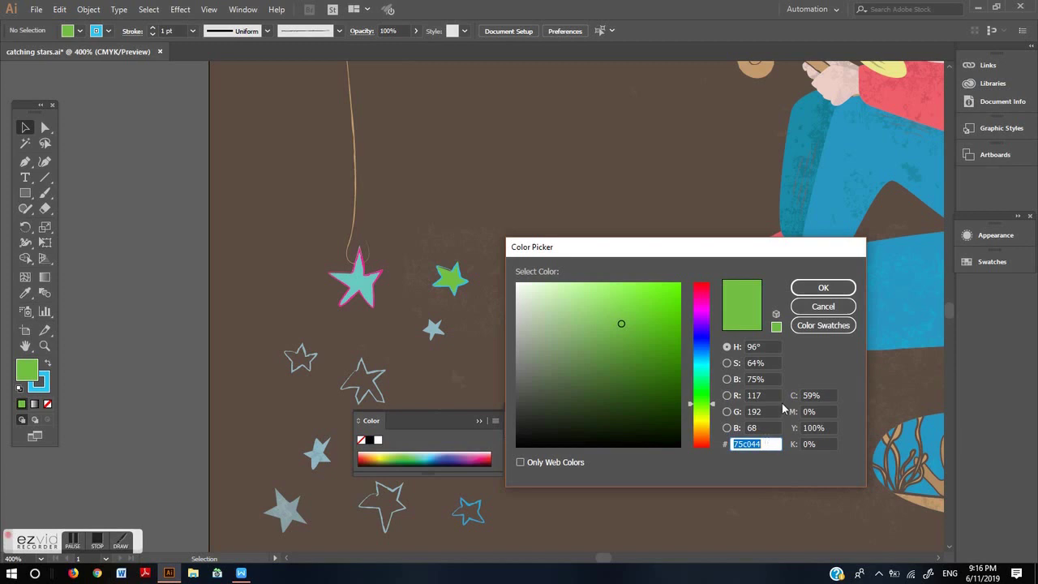
click(823, 289)
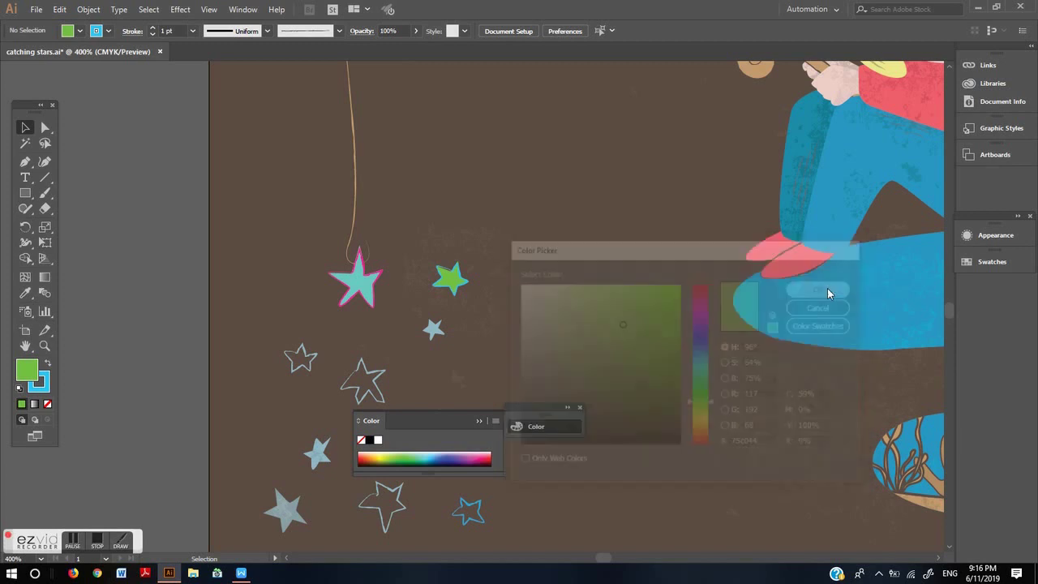
click(579, 408)
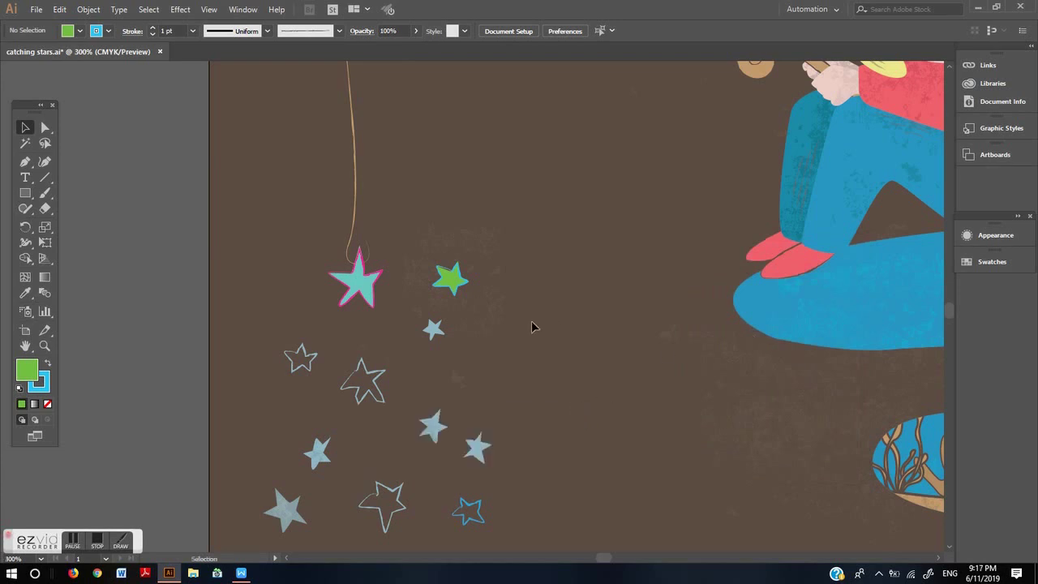
scroll(480, 305, down, 2)
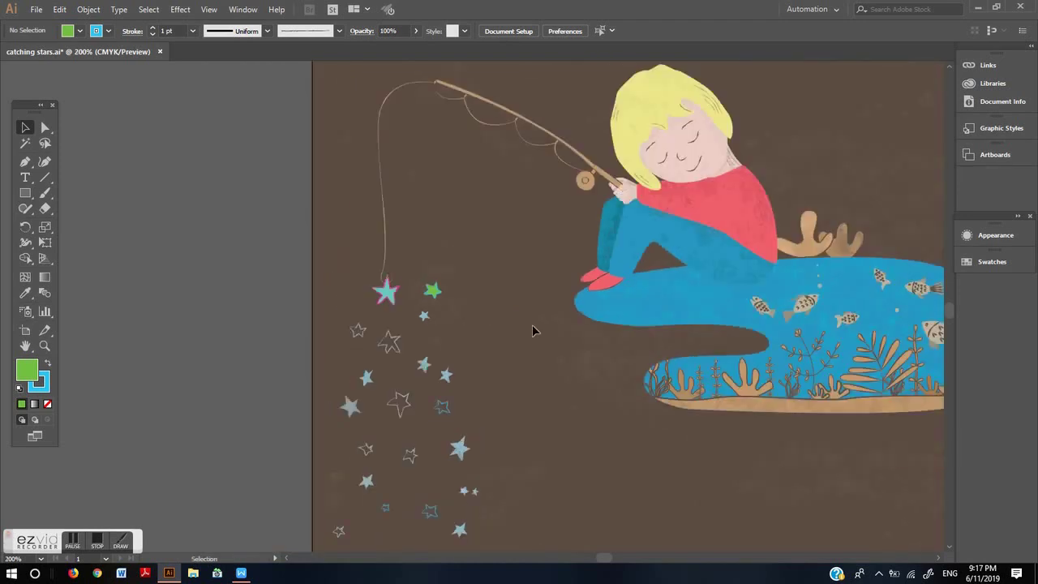
scroll(579, 339, down, 1)
drag(579, 339, 492, 397)
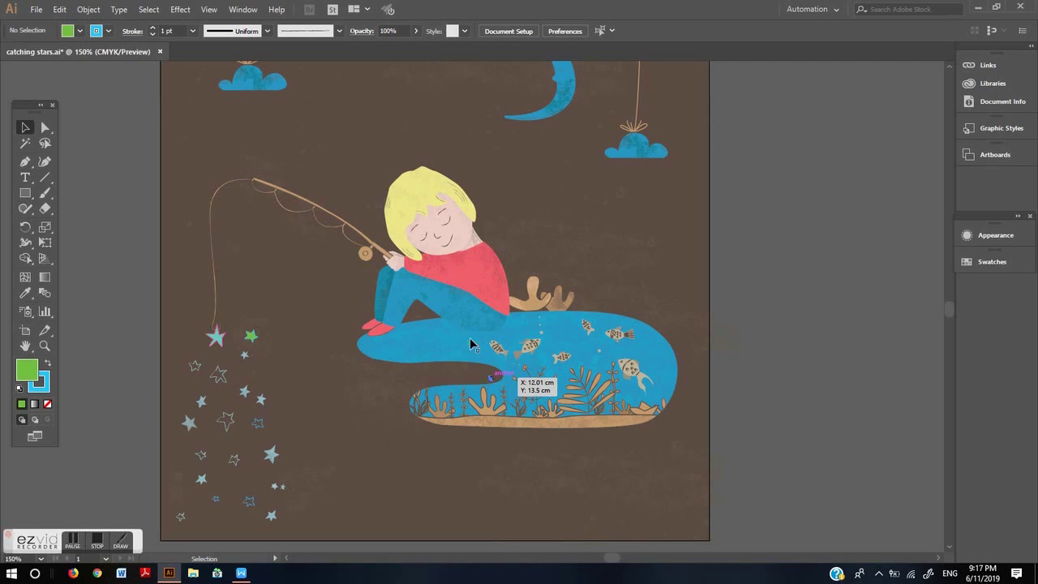
Bring up the Swatch Libraries menu from the Fill swatches pop-up, showing the Gradients libraries
click(67, 33)
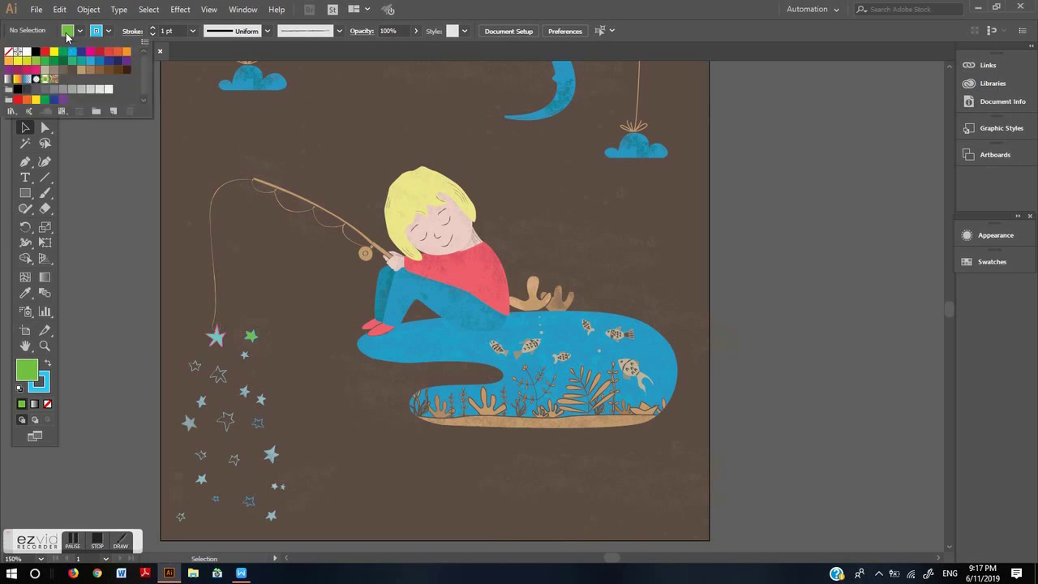
click(10, 112)
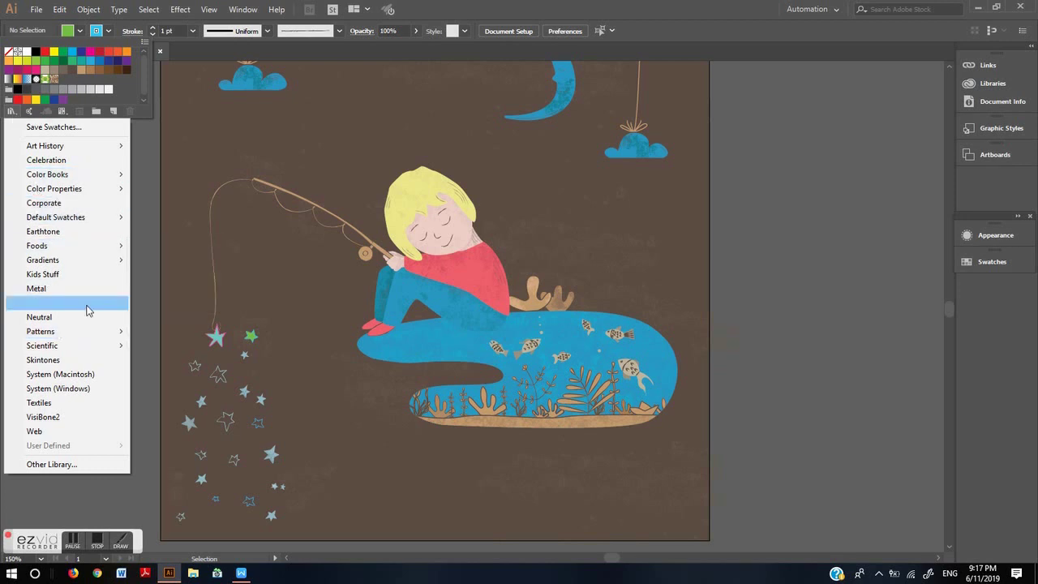
click(217, 343)
click(216, 343)
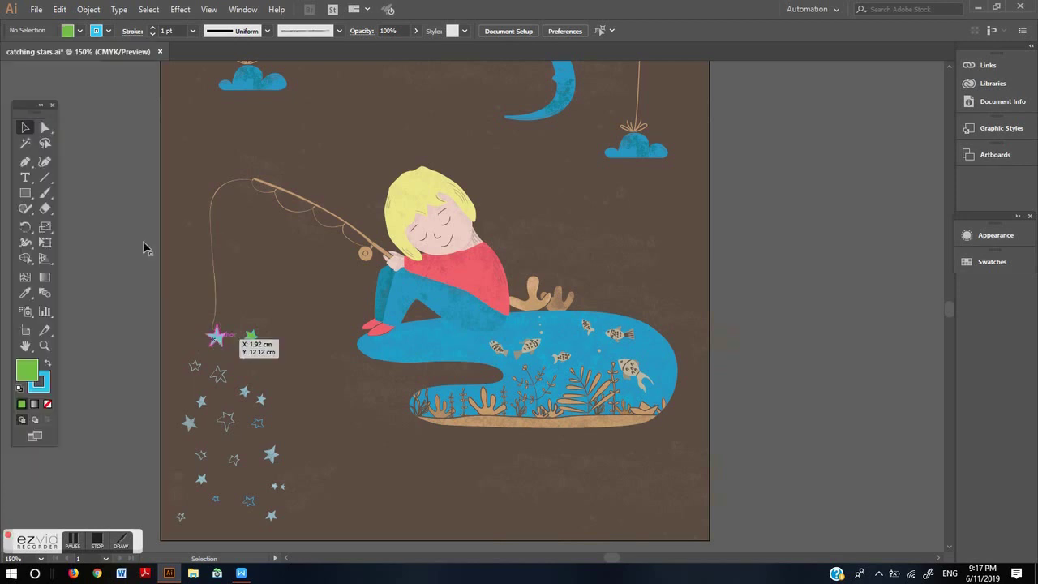
click(79, 31)
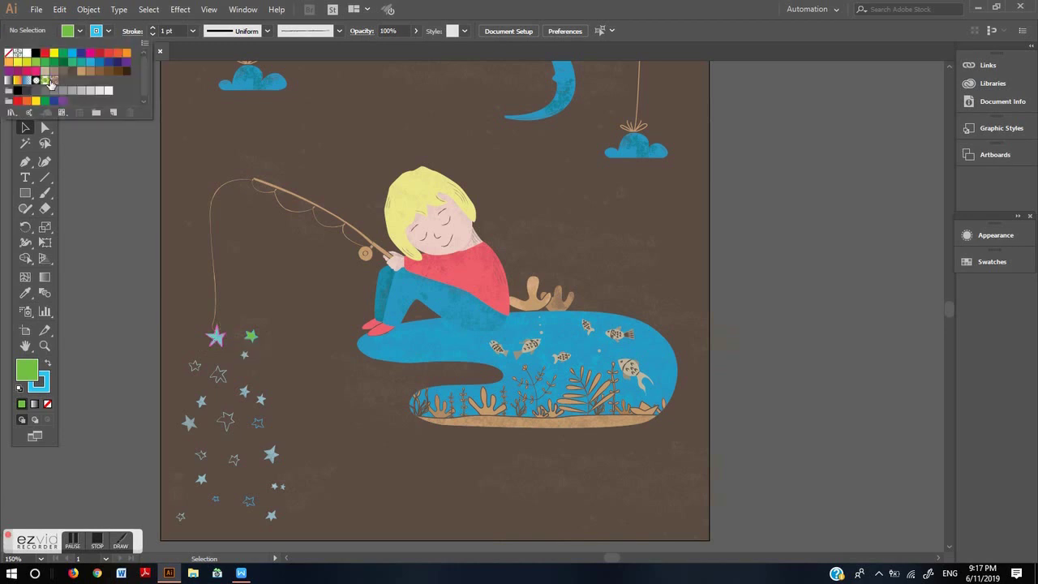
click(11, 113)
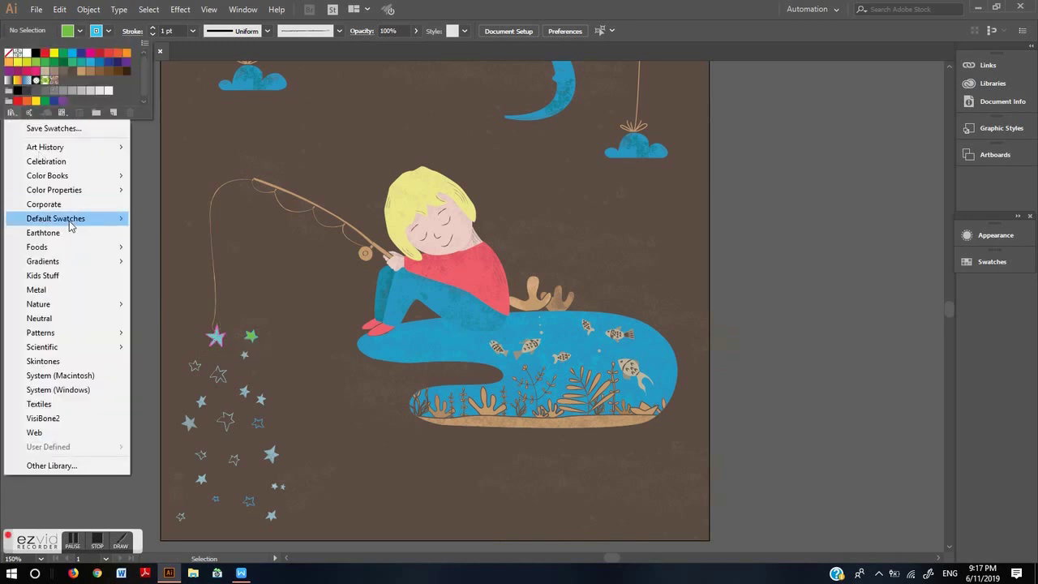
Load and close the Color Harmonies gradient library, then zoom in on the fishing-line stars
mouse_move(77, 268)
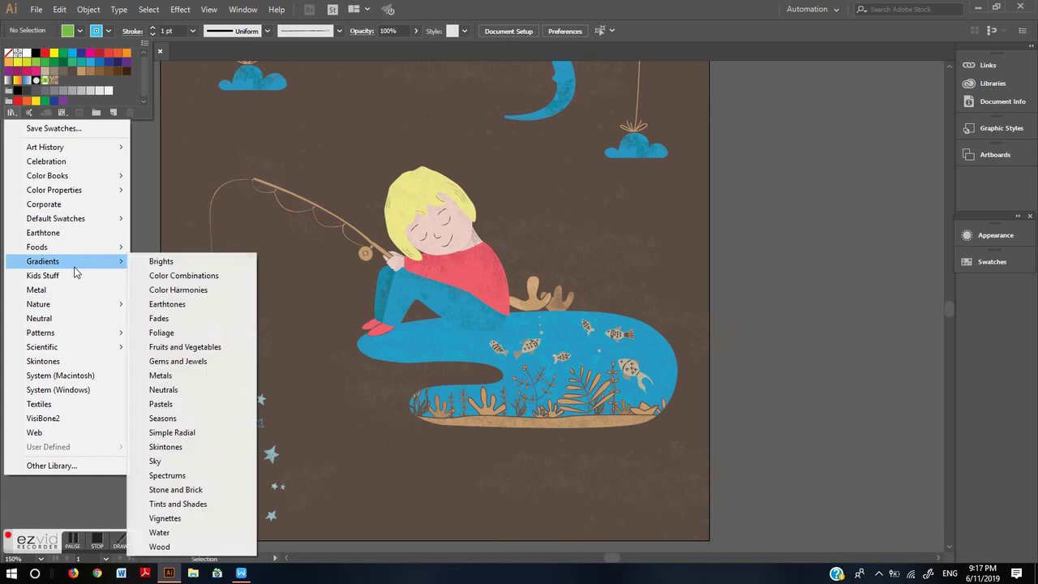
click(175, 292)
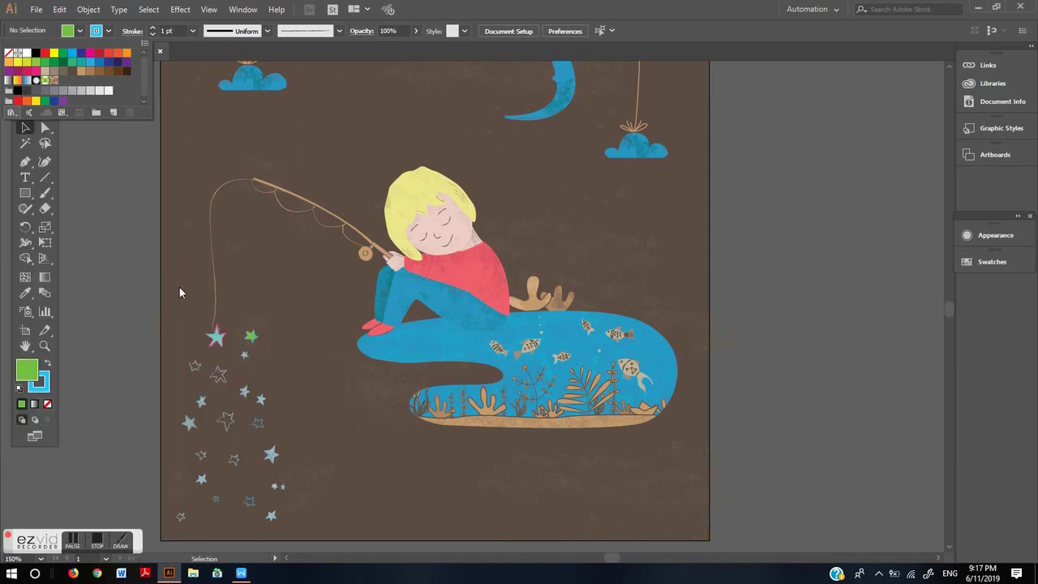
click(478, 305)
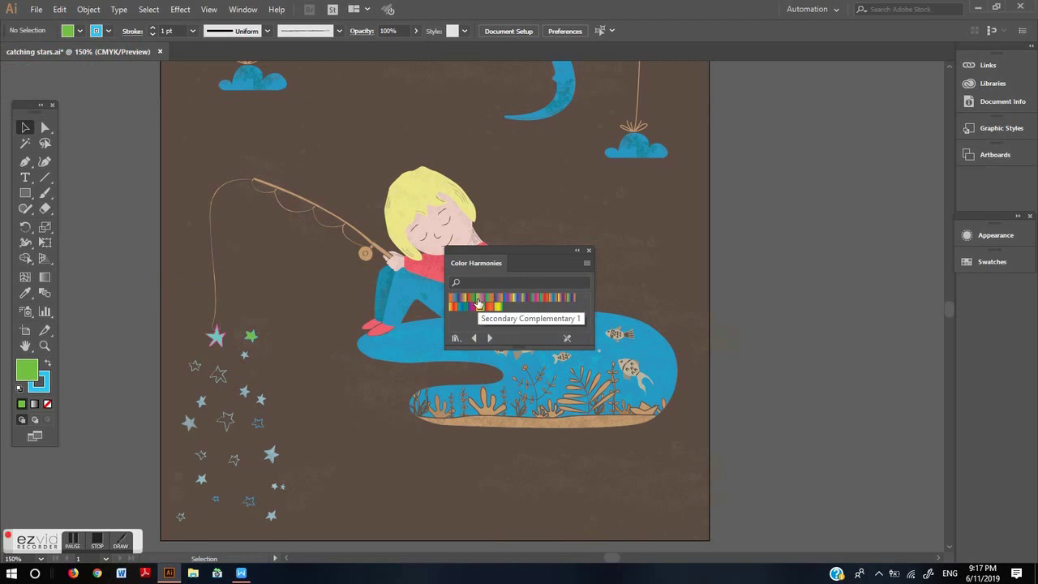
click(589, 251)
drag(186, 292, 327, 398)
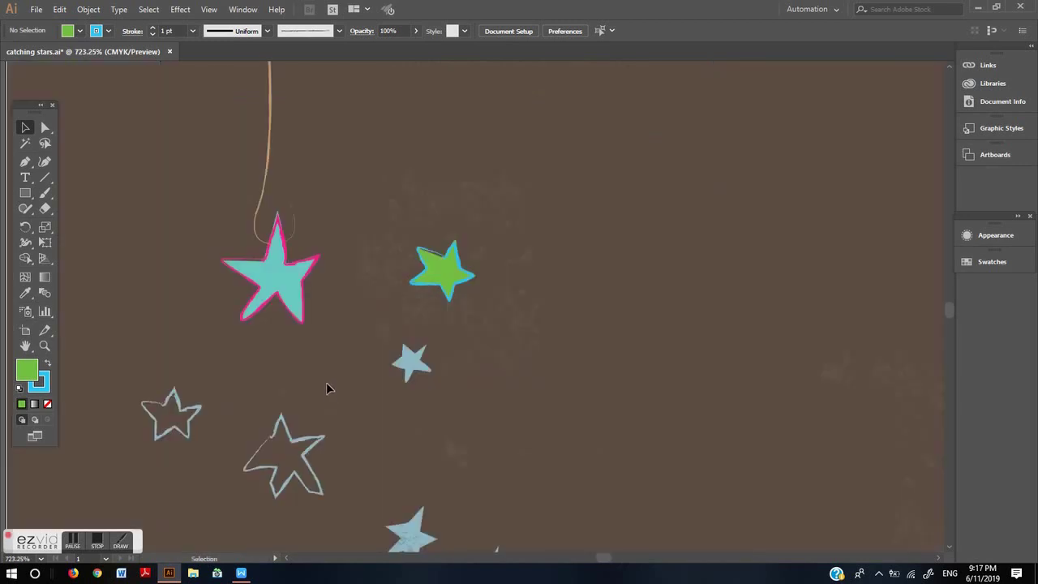
Select the cyan hooked star and load the Gradients > Color Harmonies library
click(286, 264)
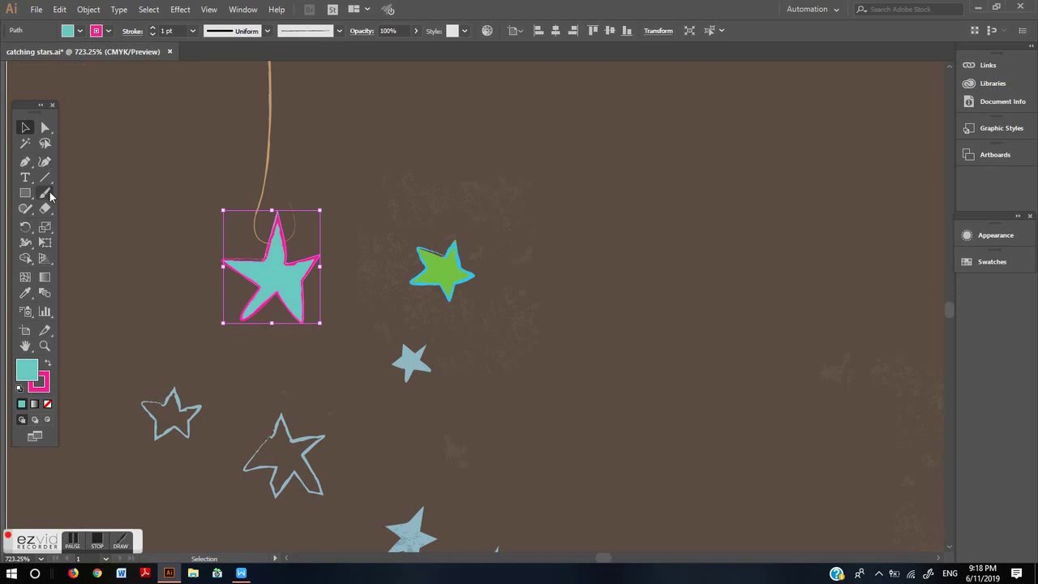
click(70, 33)
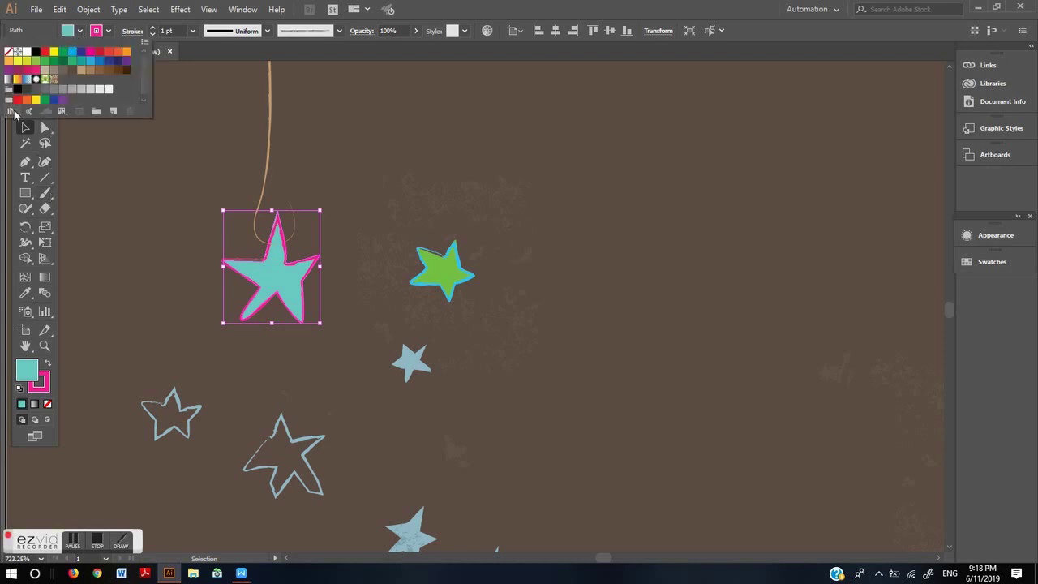
click(11, 111)
mouse_move(87, 261)
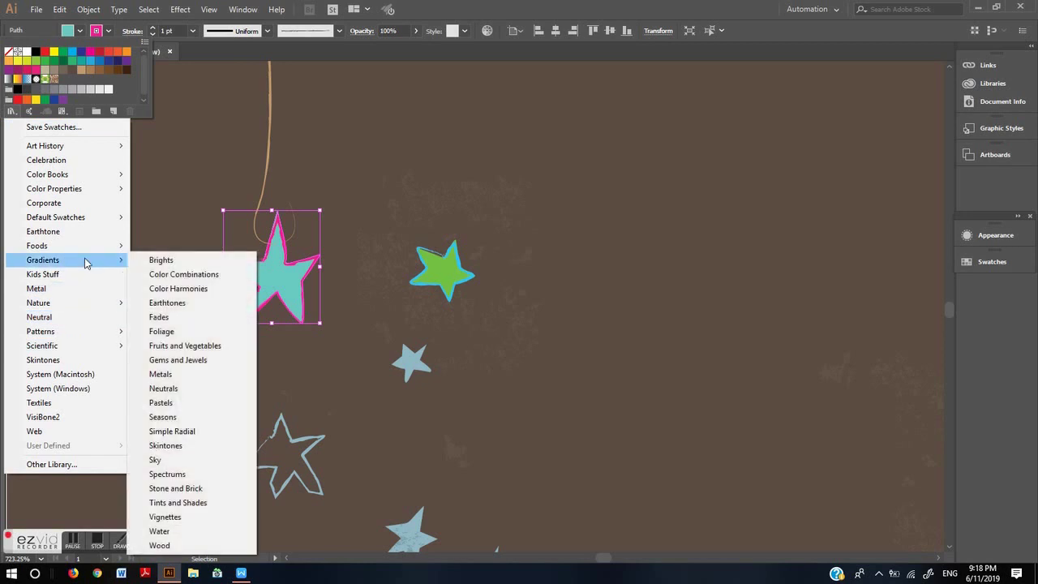
click(193, 290)
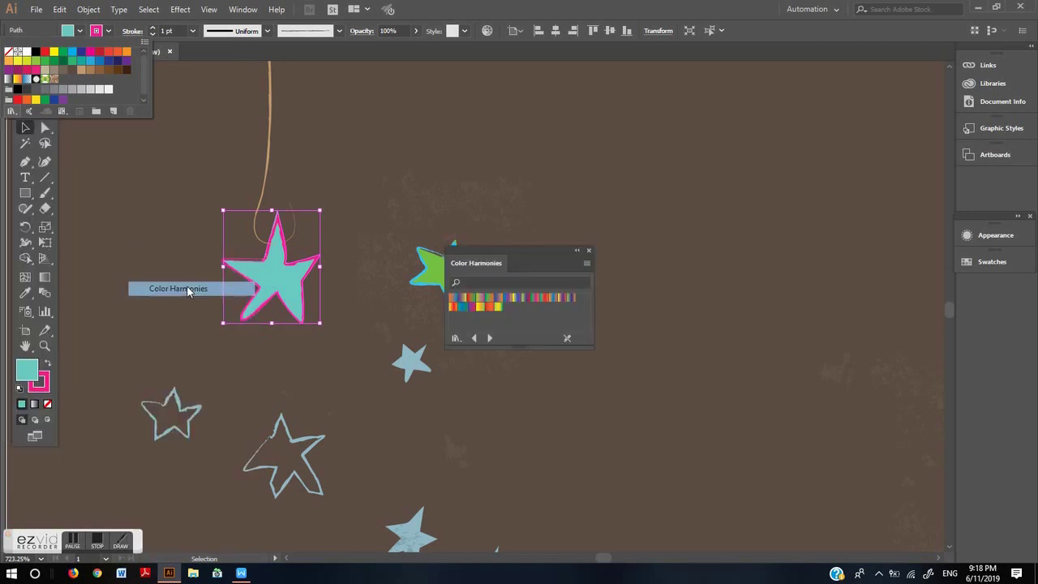
Try several Color Harmonies gradients, settle on yellow-orange, and close the library
click(452, 309)
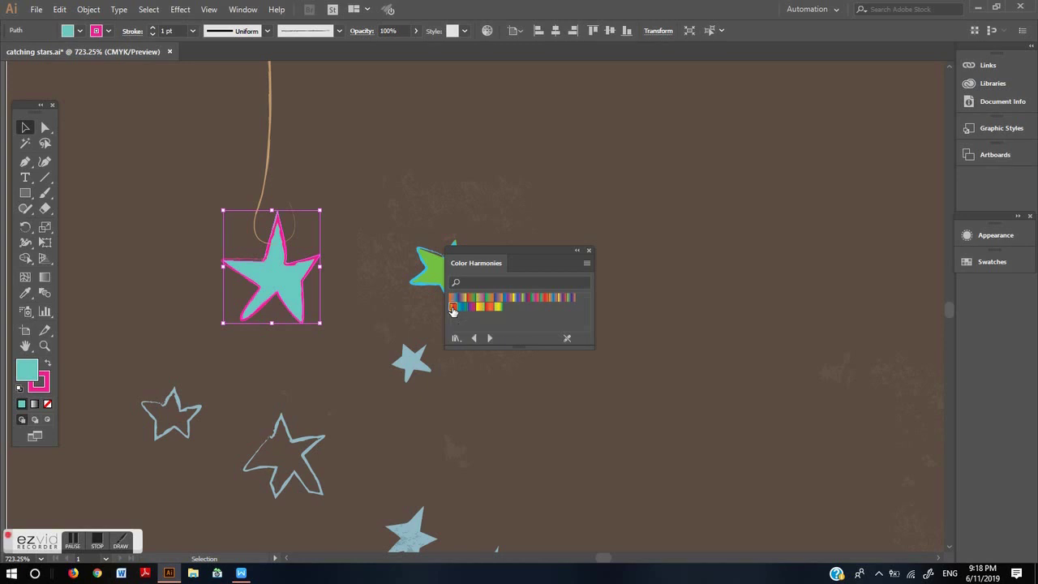
click(470, 309)
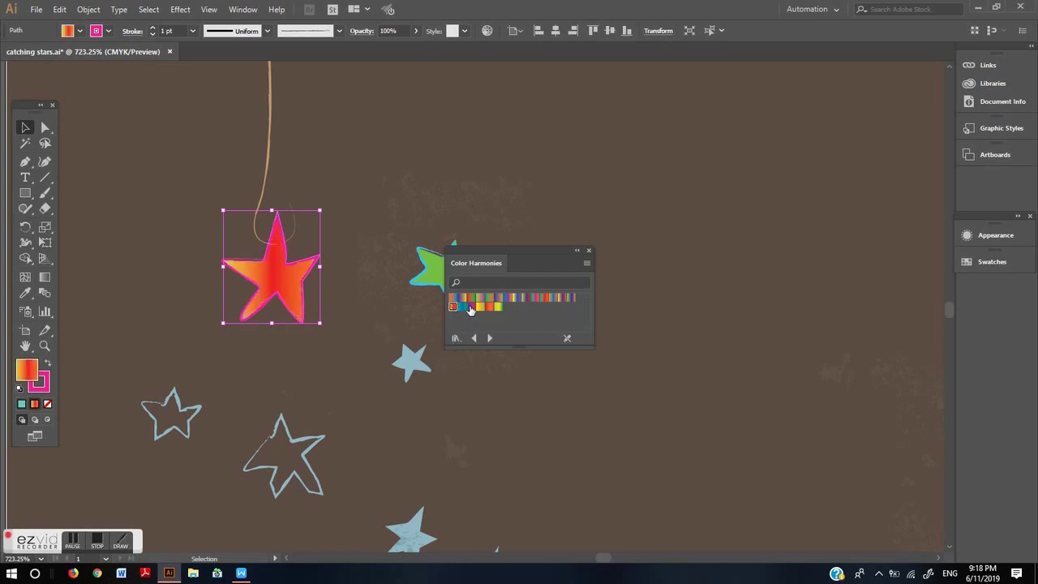
click(480, 308)
click(480, 309)
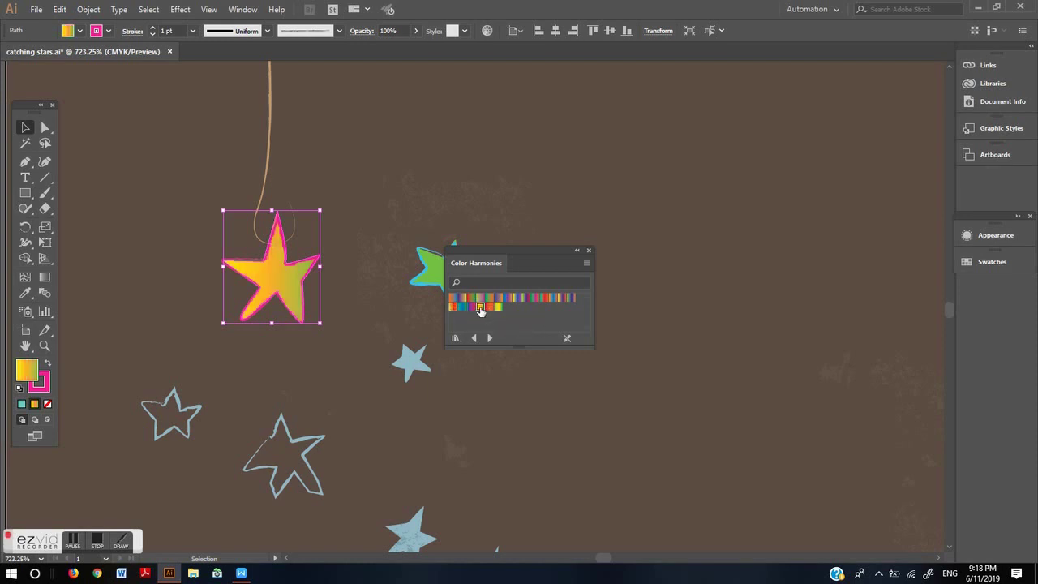
click(589, 251)
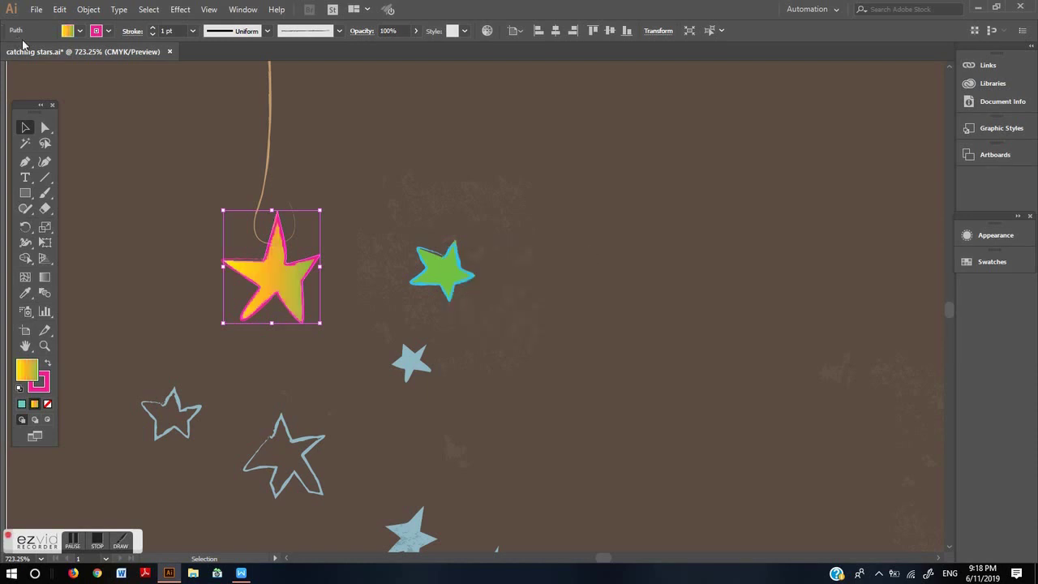
Load the Patterns > Decorative > Decorative Legacy swatch library
click(80, 31)
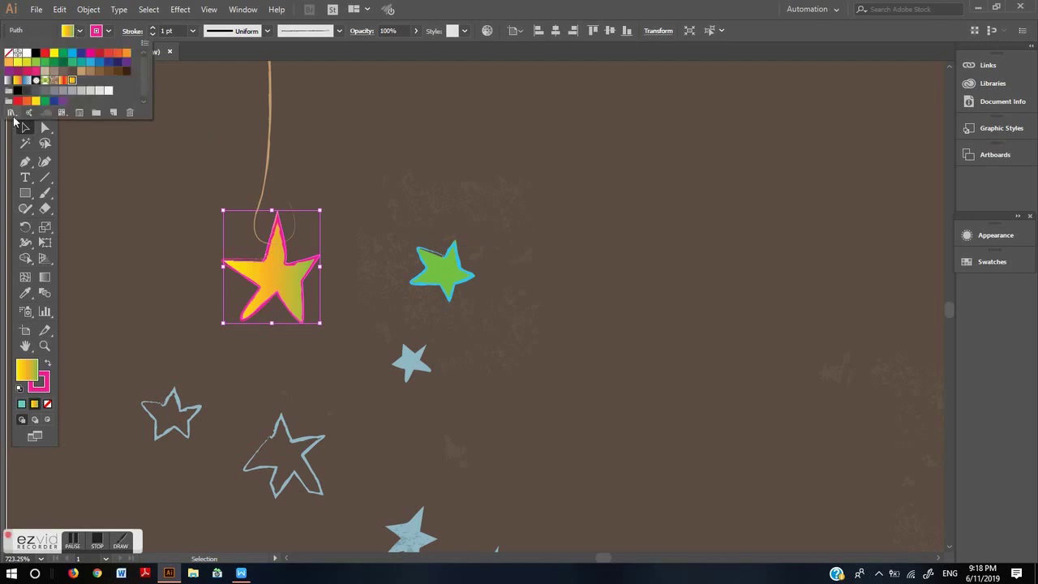
click(12, 113)
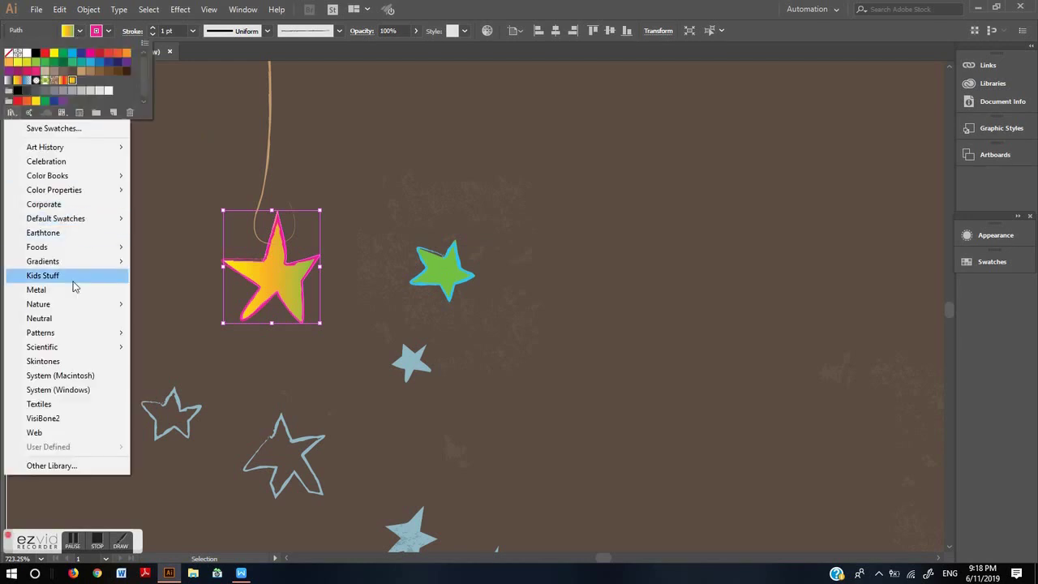
mouse_move(66, 334)
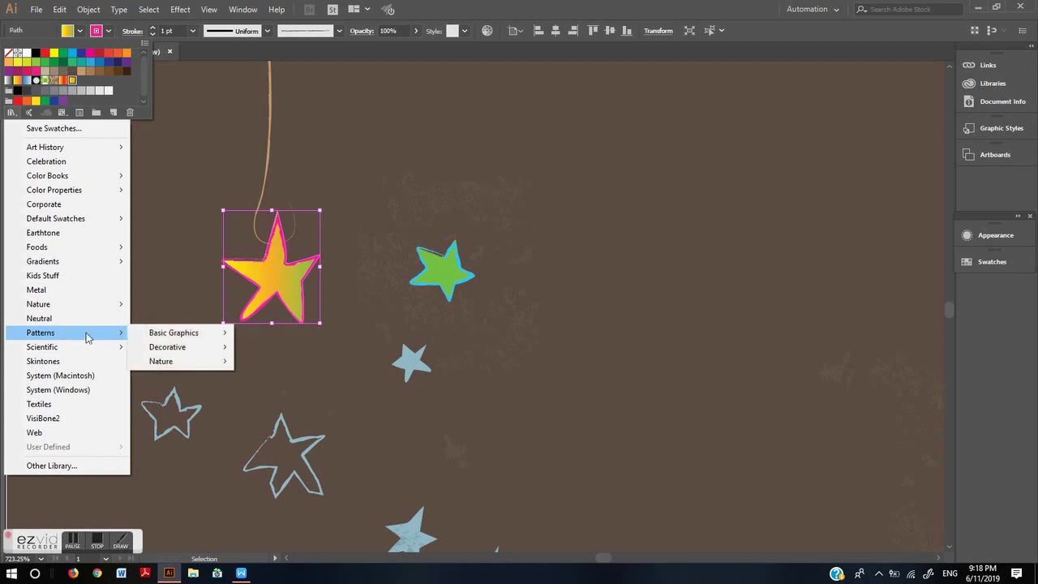
mouse_move(173, 352)
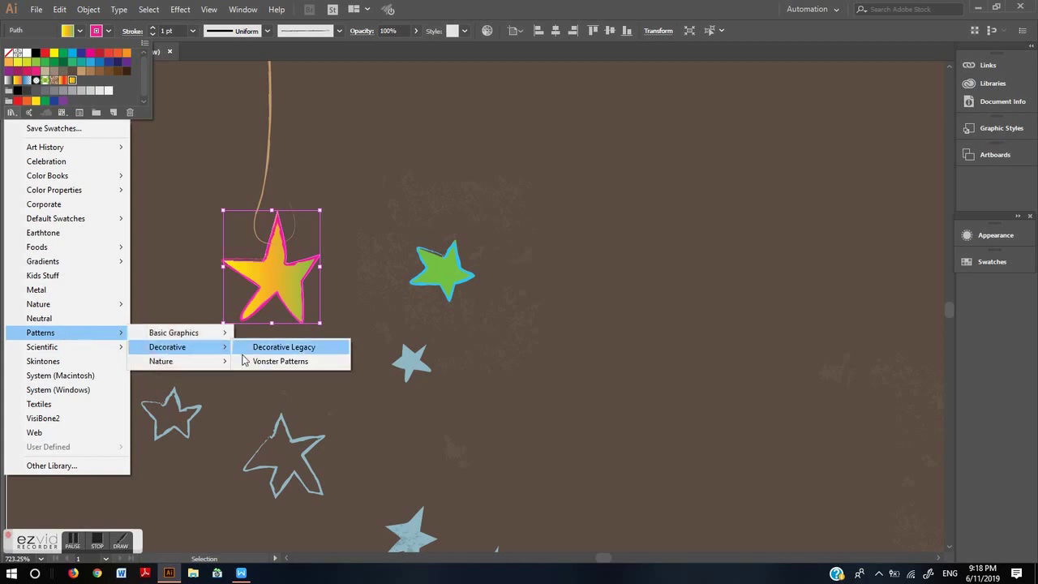
click(266, 352)
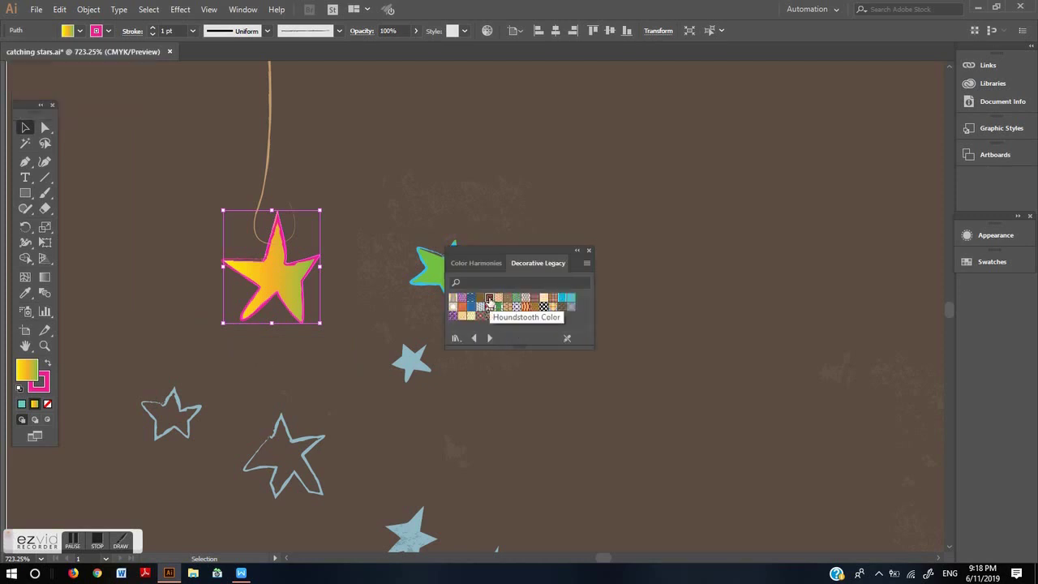
Try Houndstooth Color, peach dots and Lattice Color, then settle on wood grain and close the library
click(489, 302)
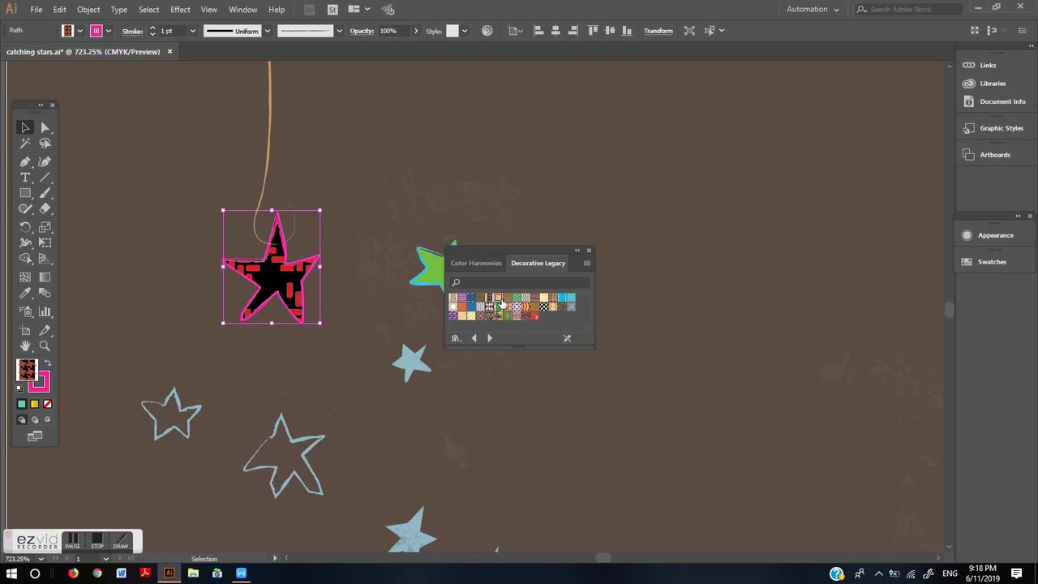
click(500, 299)
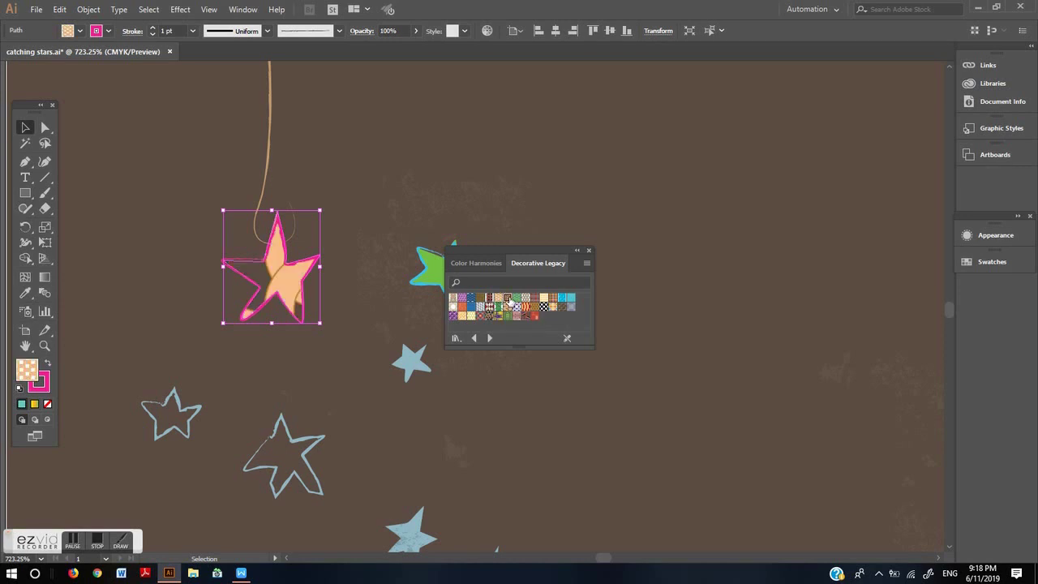
click(509, 300)
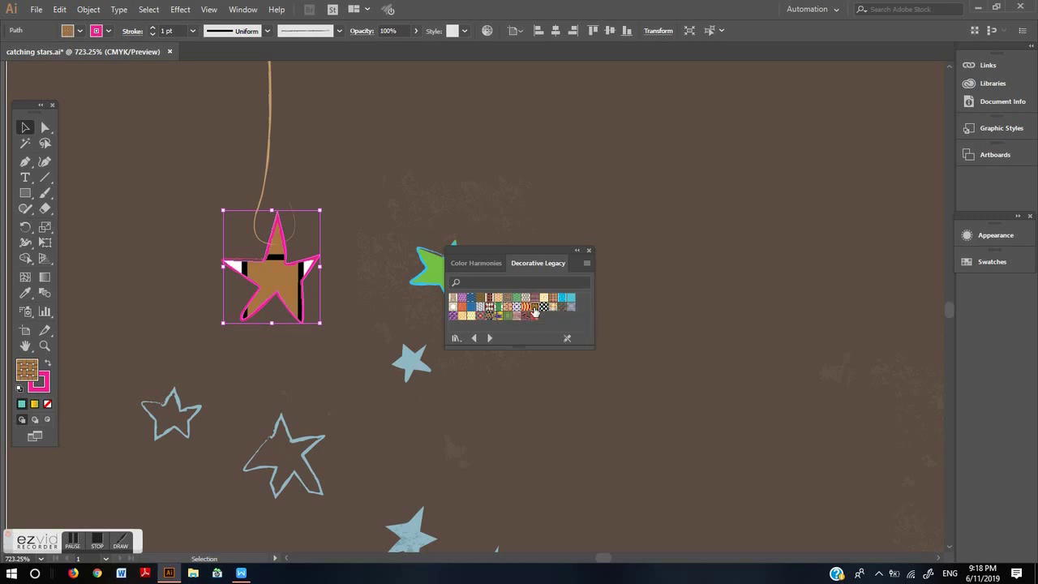
click(535, 311)
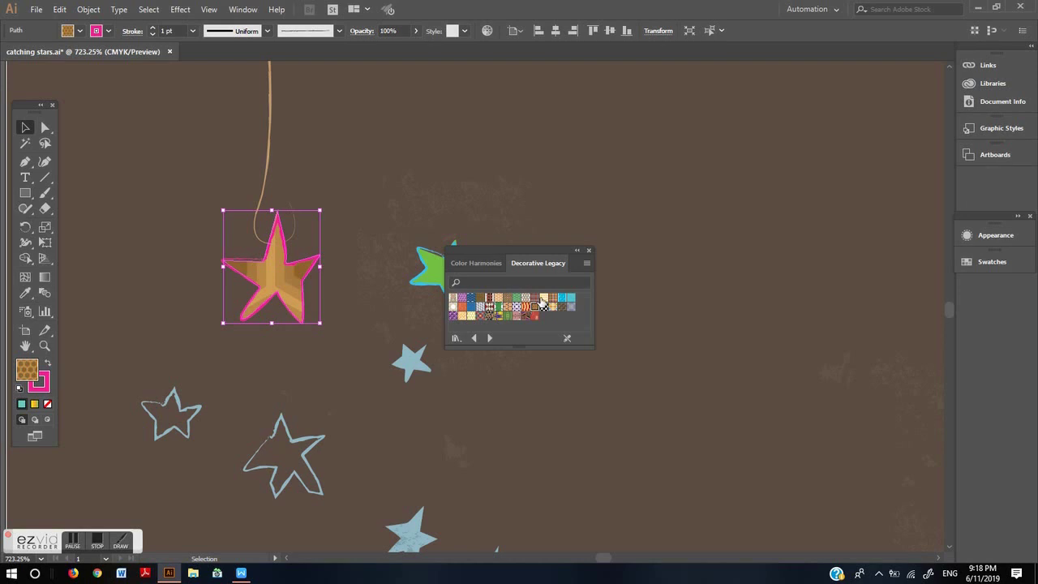
click(590, 252)
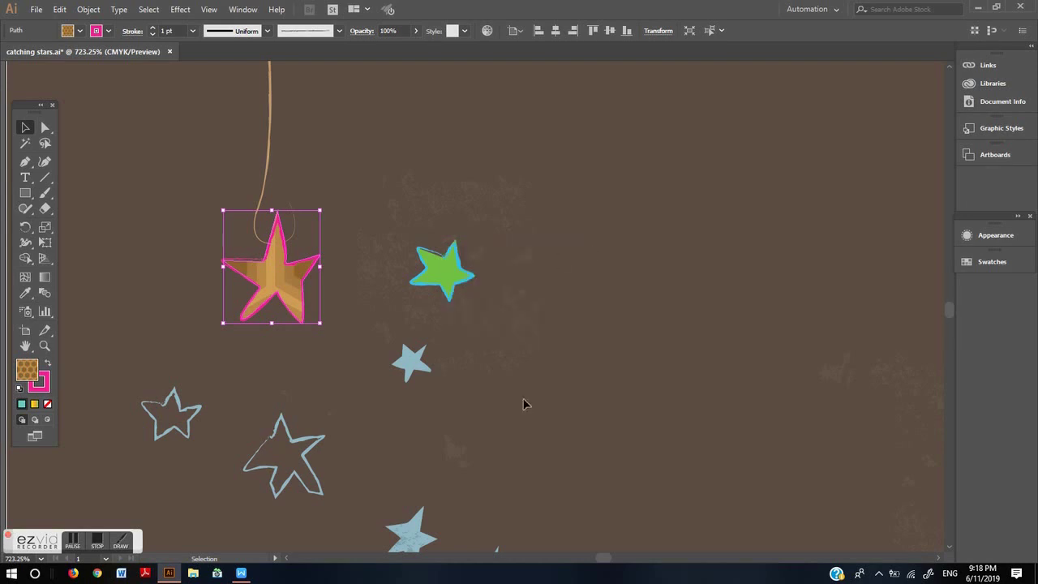